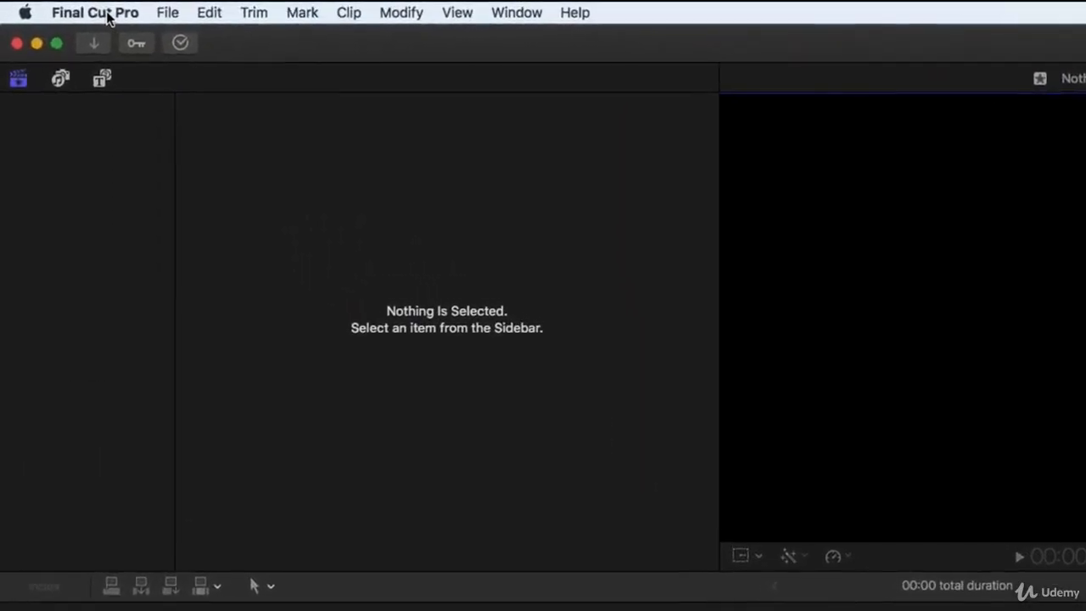
Open the application preferences and review the Time Display formats in the General settings, keeping HH:MM:SS:FF
left_click(108, 17)
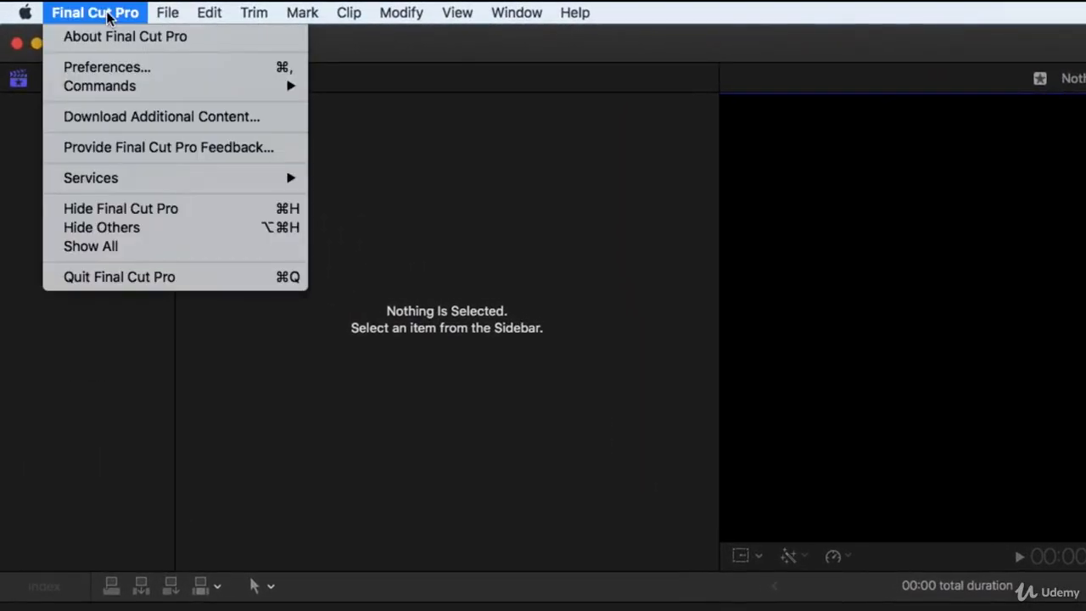
left_click(123, 72)
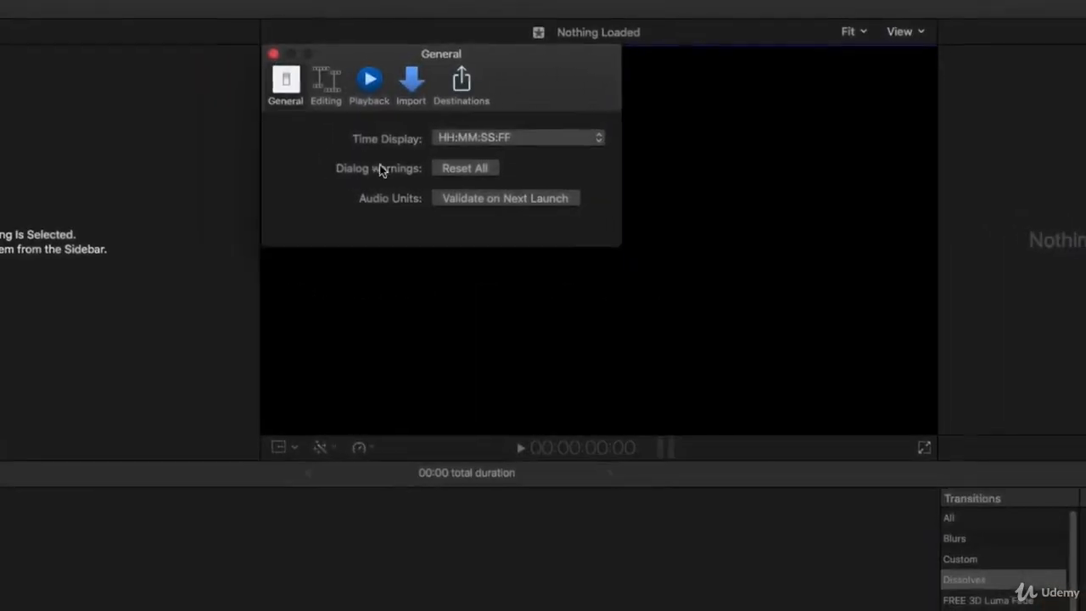
left_click(525, 149)
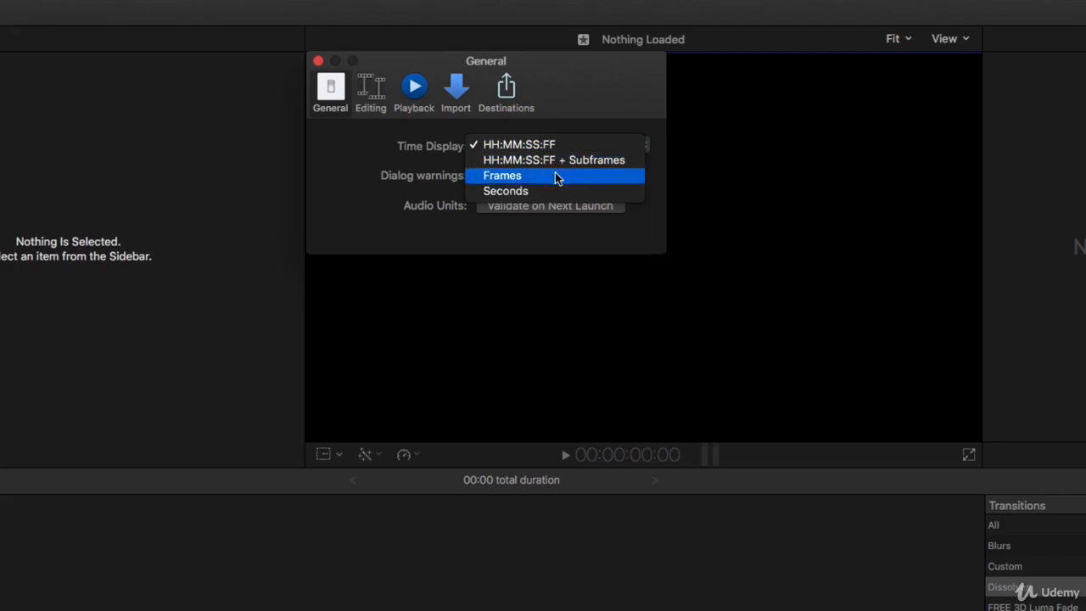
left_click(395, 149)
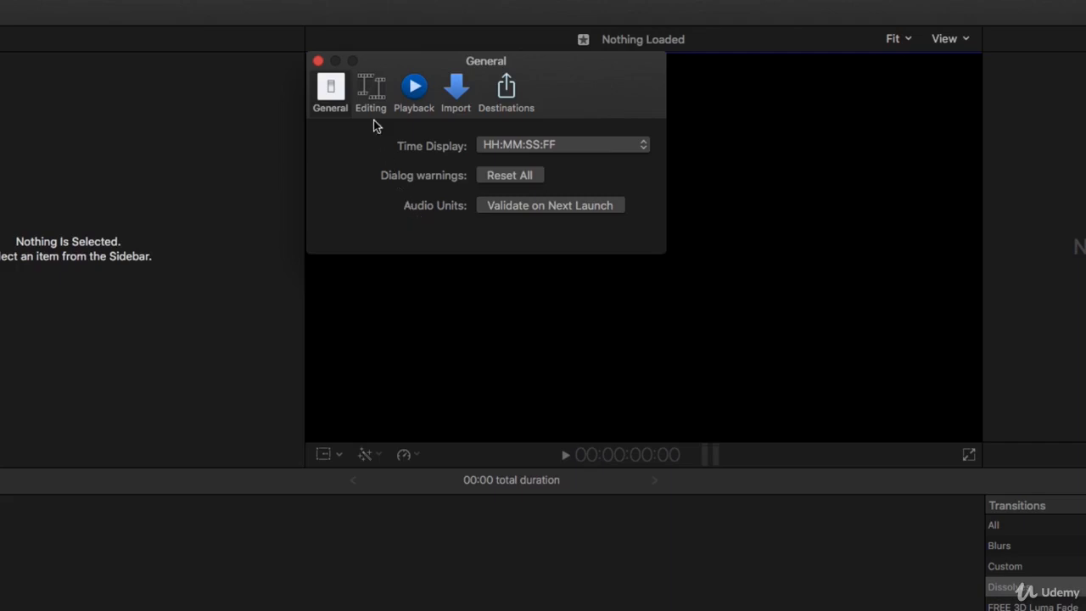
Set the editing duration of still images to 4.00 seconds in the Editing preferences
left_click(371, 87)
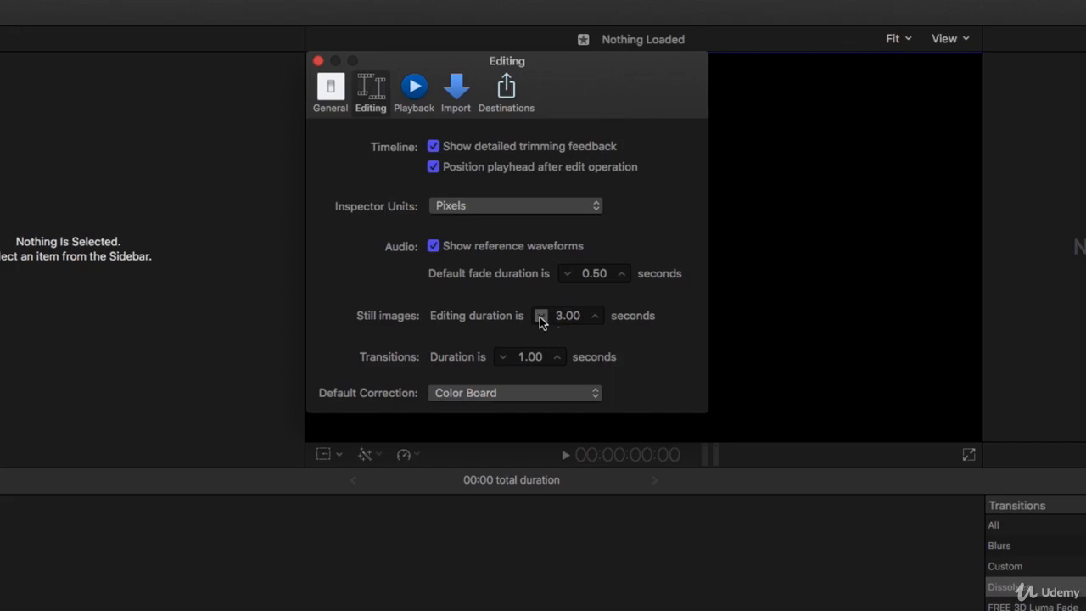
left_click(594, 317)
left_click(595, 316)
left_click(596, 316)
left_click(596, 315)
Set the transition duration to 1 second and keep Color Board as the default correction
left_click(531, 359)
type("0.05")
key("BackSpace")
key("BackSpace")
type("5")
key("BackSpace")
key("BackSpace")
key("BackSpace")
type("1")
left_click(472, 395)
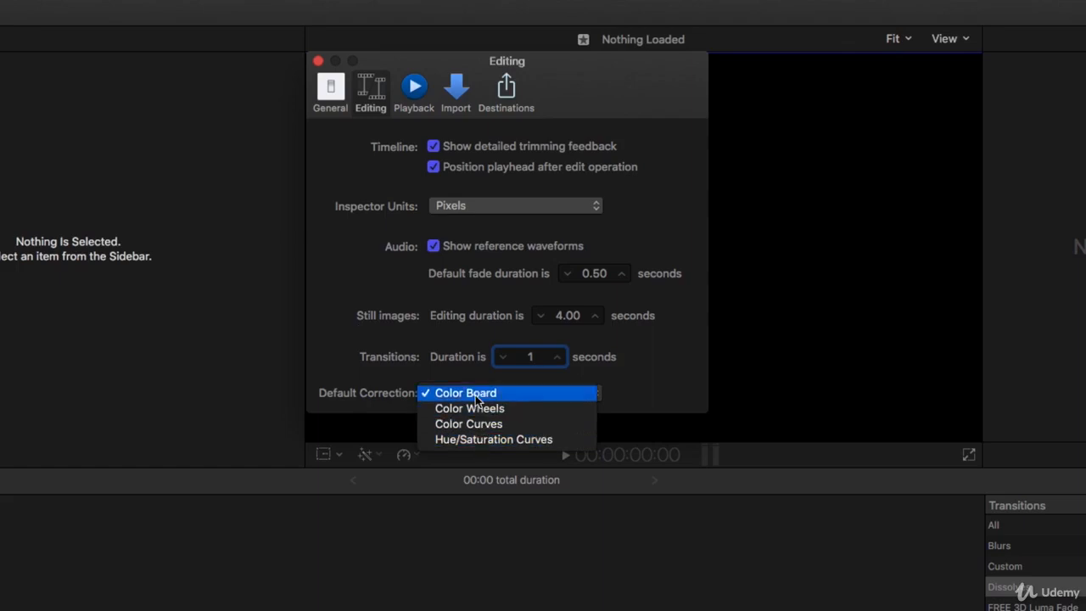
left_click(476, 397)
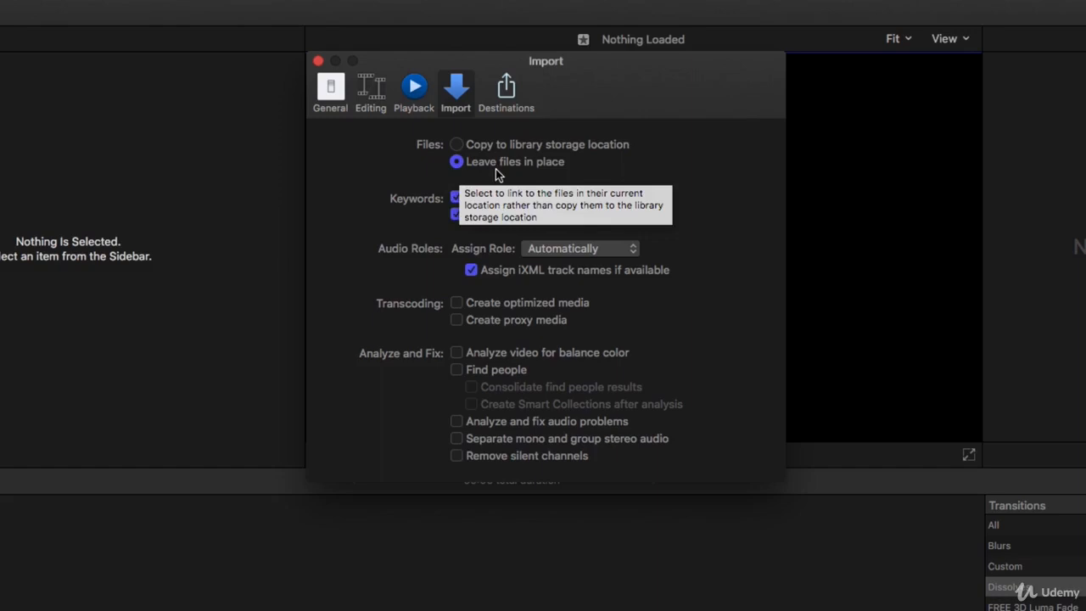
Switch the import file handling to Copy to library storage location and return it to Leave files in place
left_click(456, 145)
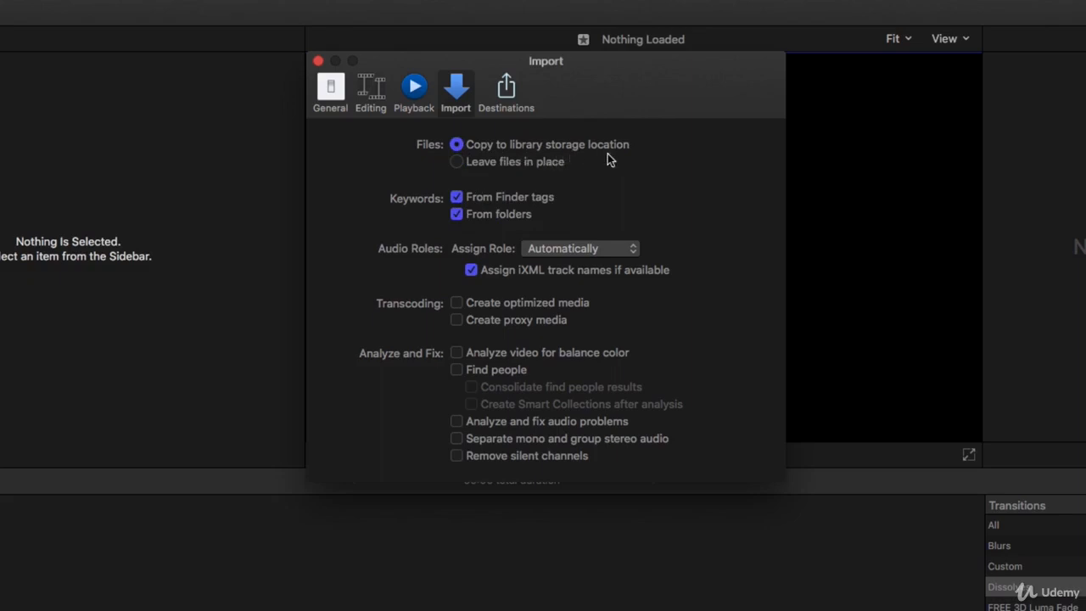
left_click(457, 145)
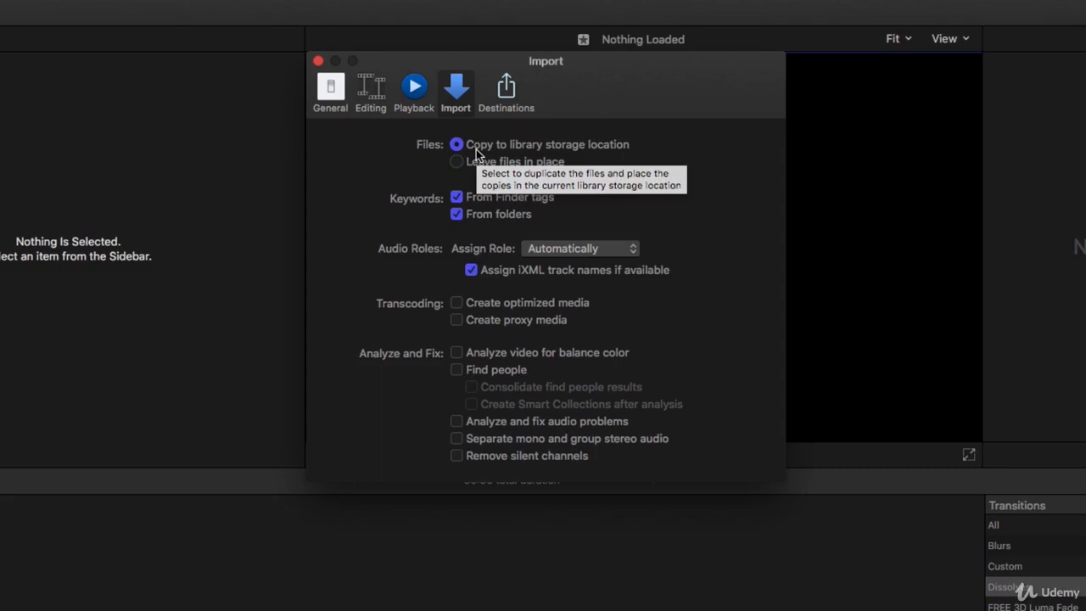
left_click(456, 163)
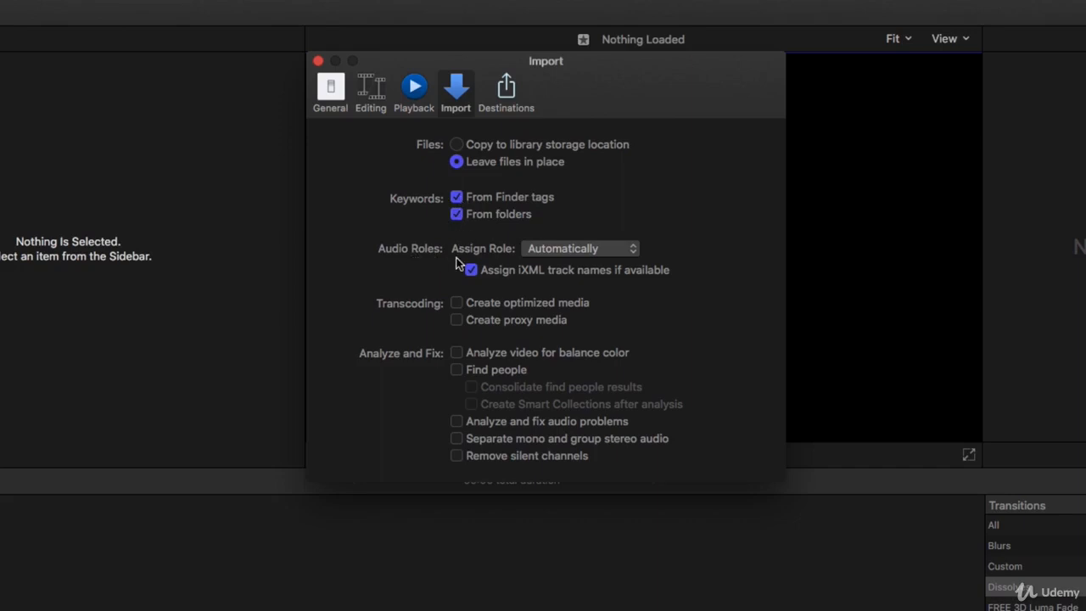
Review the audio role assignment options for imports, keeping Automatically selected
left_click(560, 248)
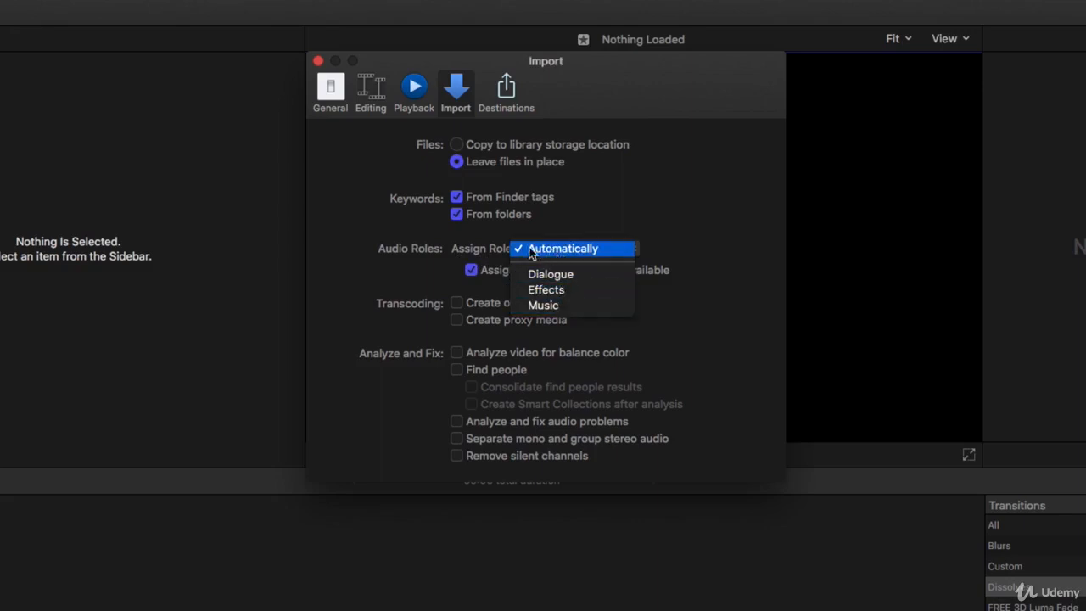
left_click(556, 248)
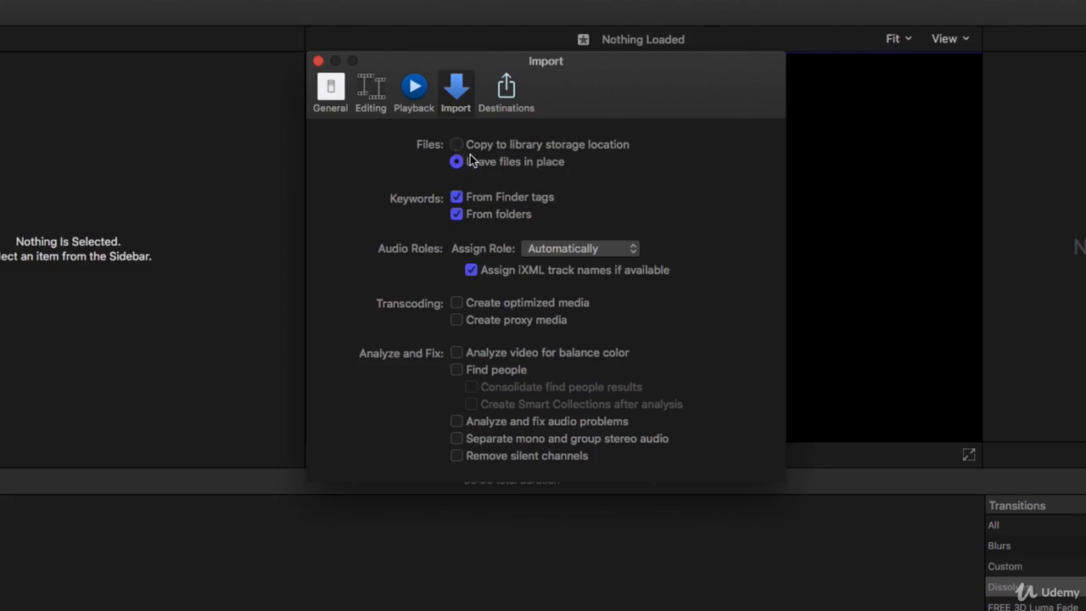
mouse_move(472, 161)
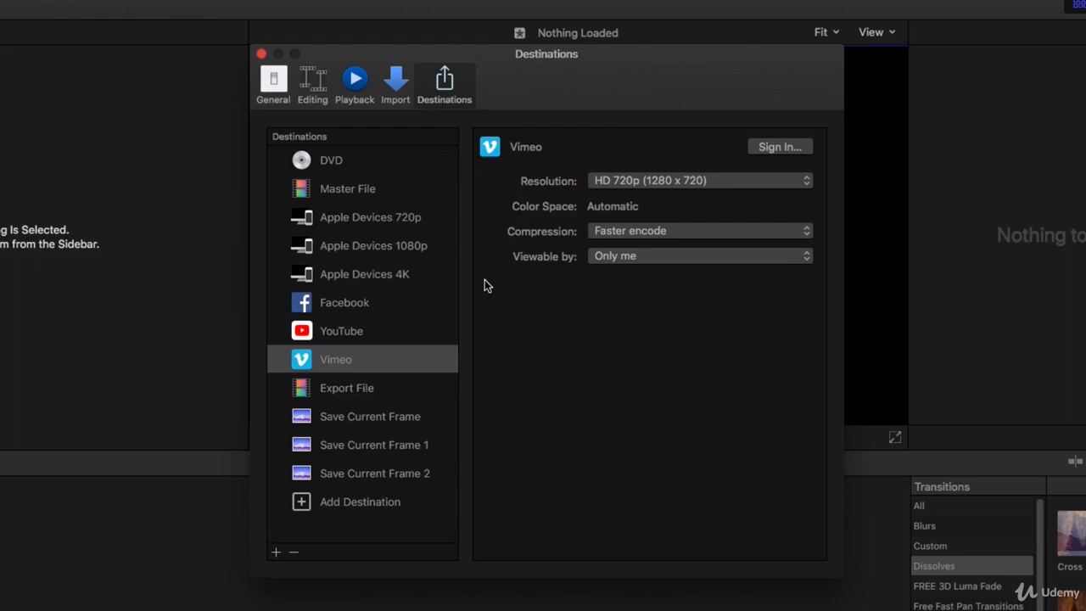
Examine the export settings of the Facebook, YouTube and Vimeo destinations
double_click(355, 331)
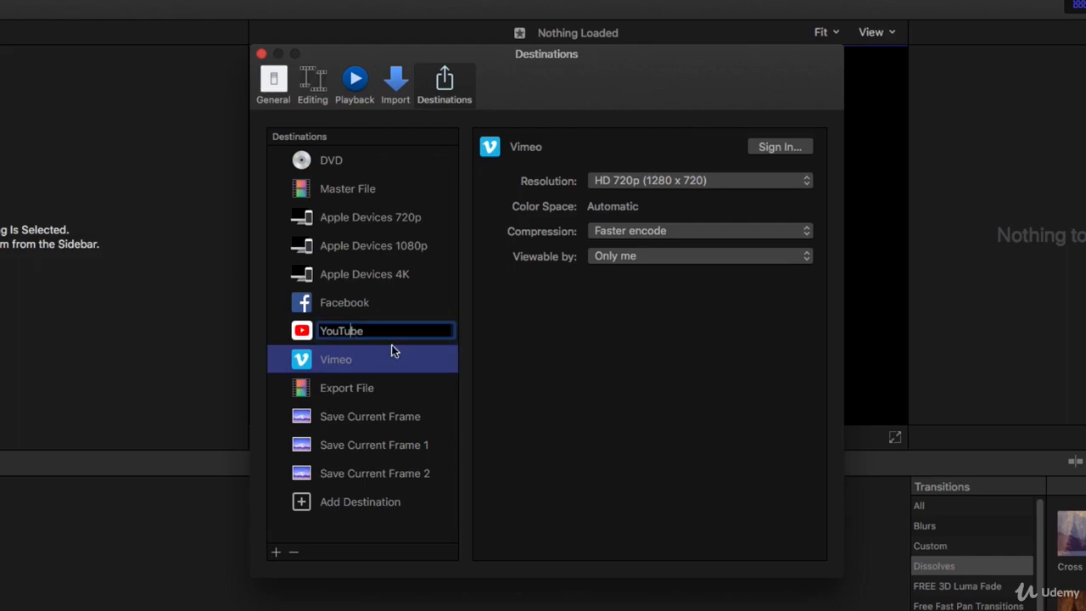
left_click(369, 358)
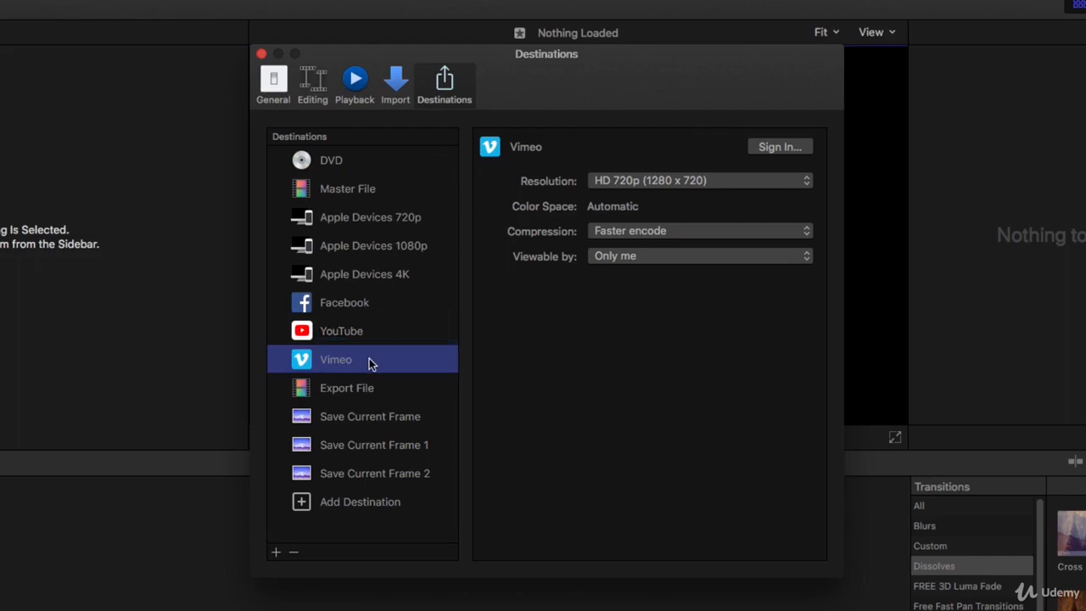
left_click(304, 307)
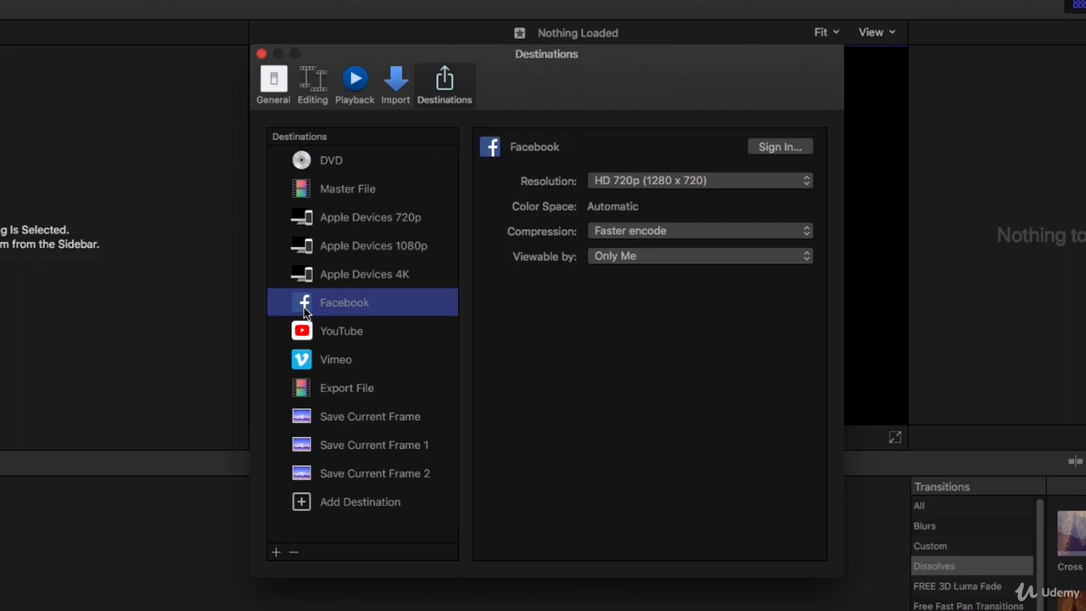
left_click(342, 340)
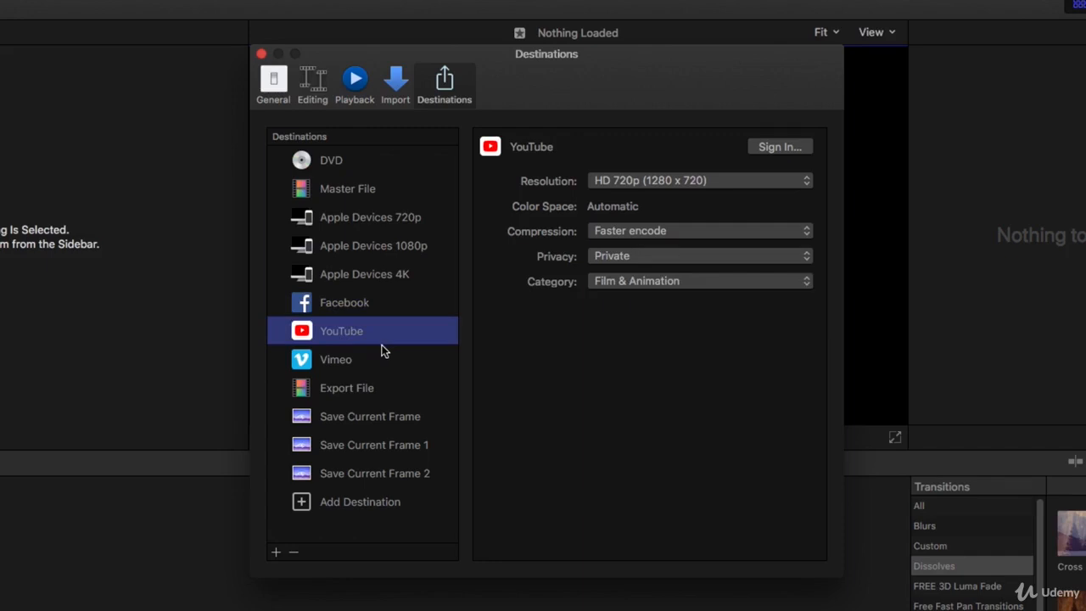
left_click(372, 360)
left_click(380, 335)
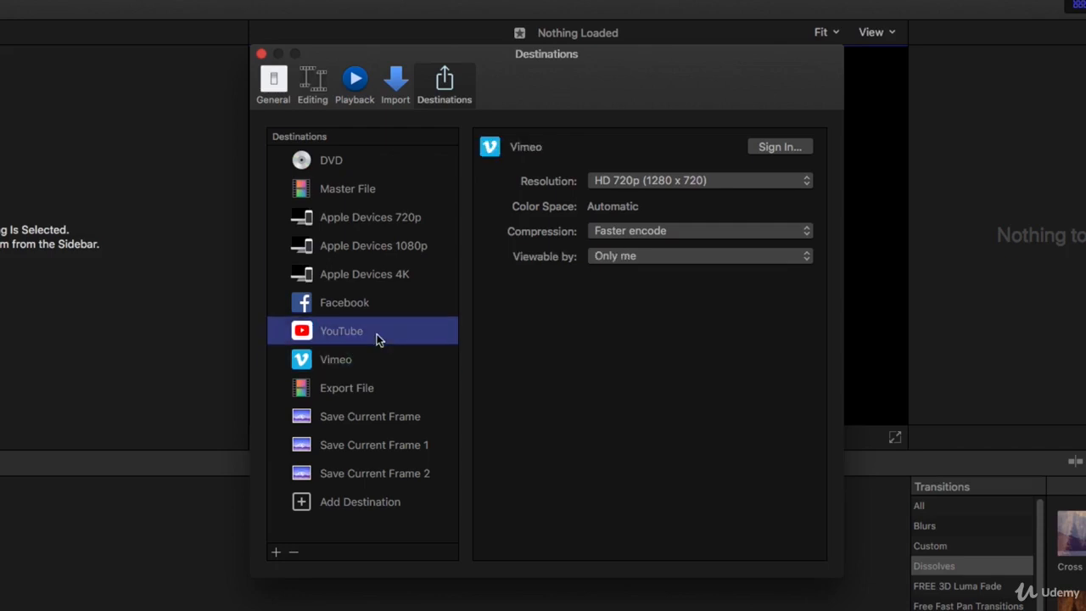
left_click(381, 303)
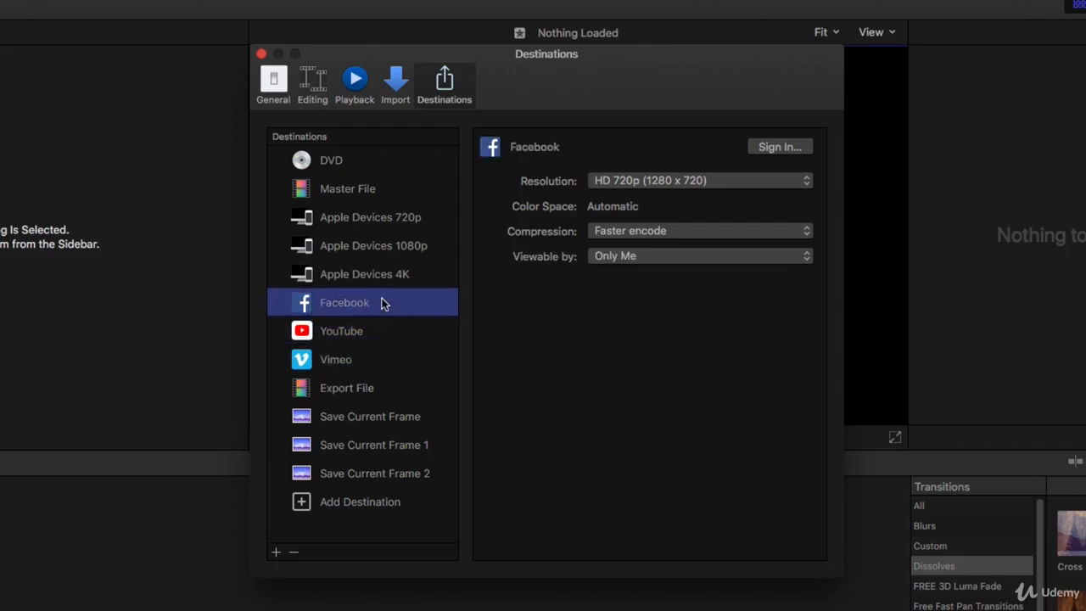
Try Video Only and Audio Only as the Master File destination's format, and restore Video and Audio
left_click(367, 192)
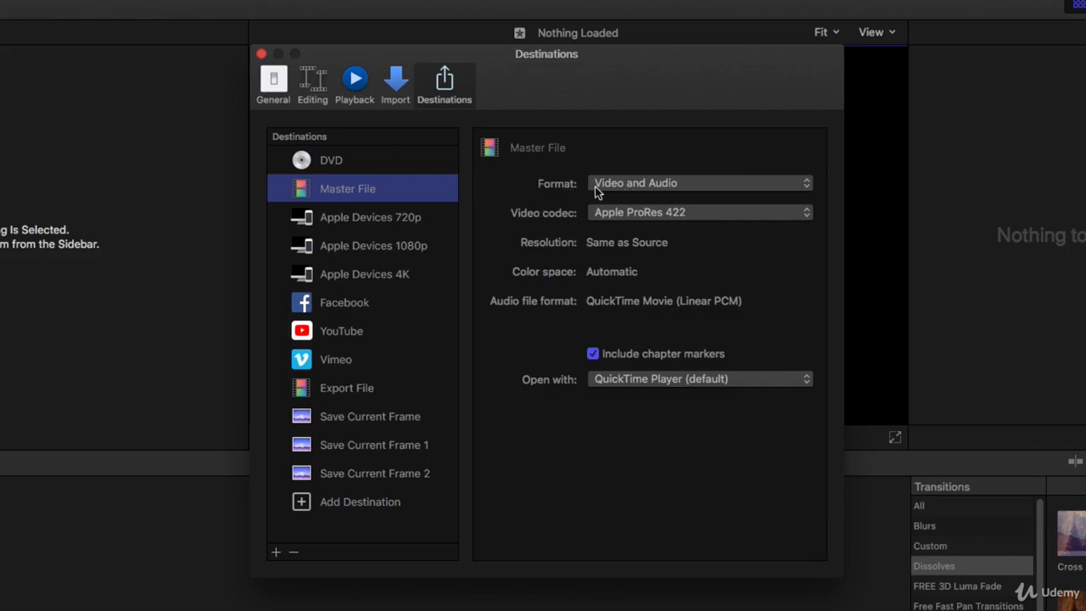
left_click(638, 192)
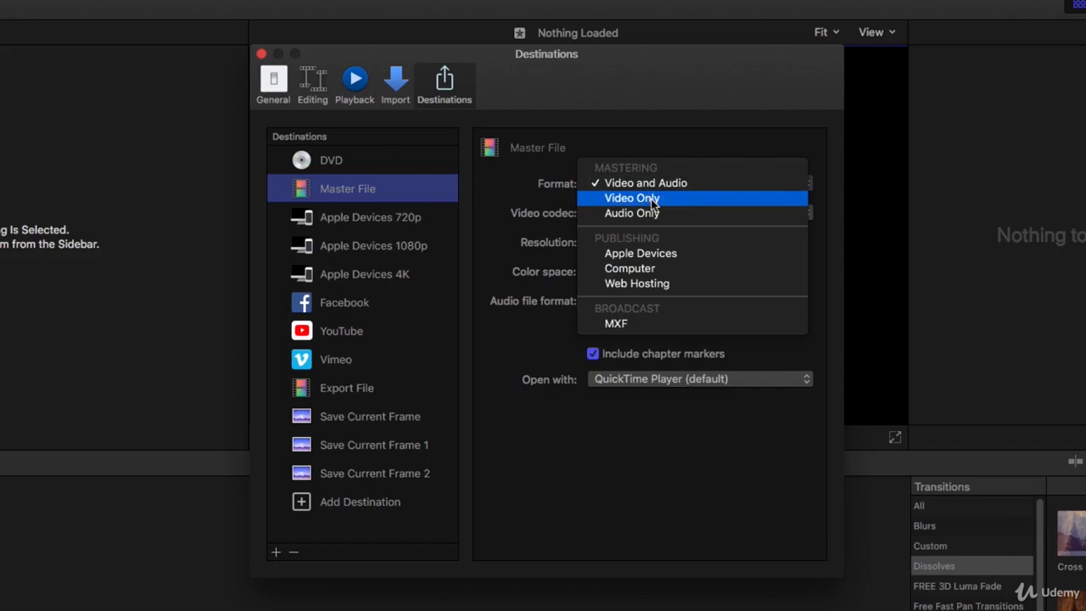
left_click(652, 202)
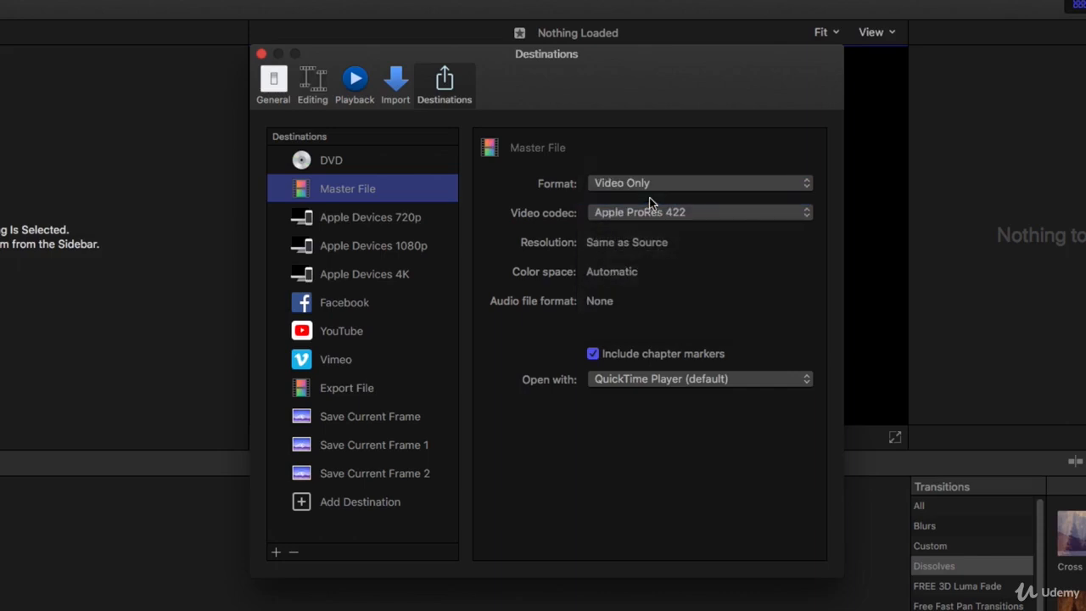
left_click(649, 196)
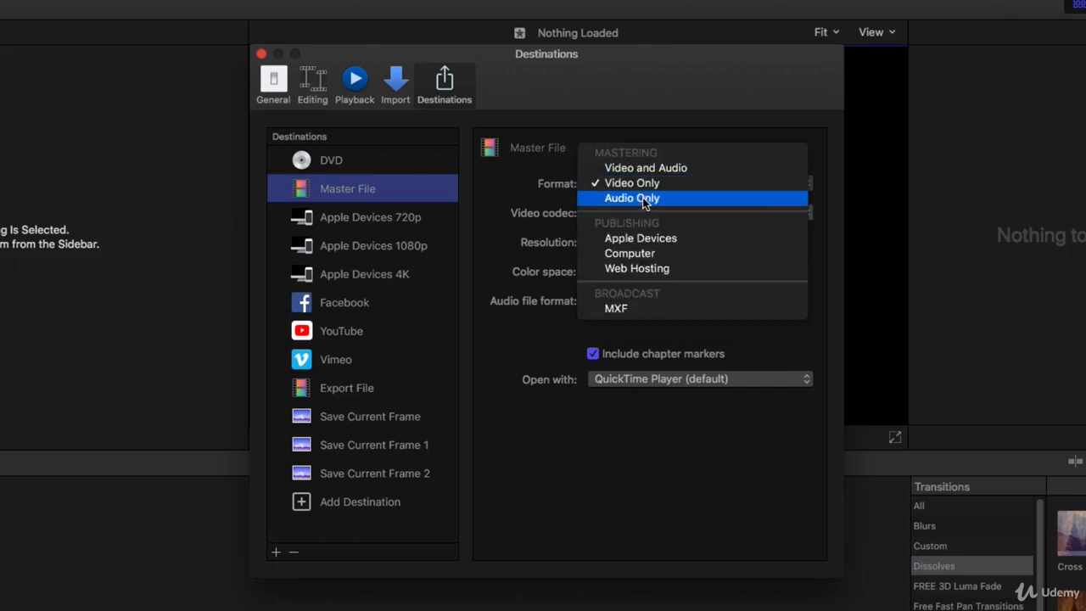
left_click(644, 202)
left_click(638, 184)
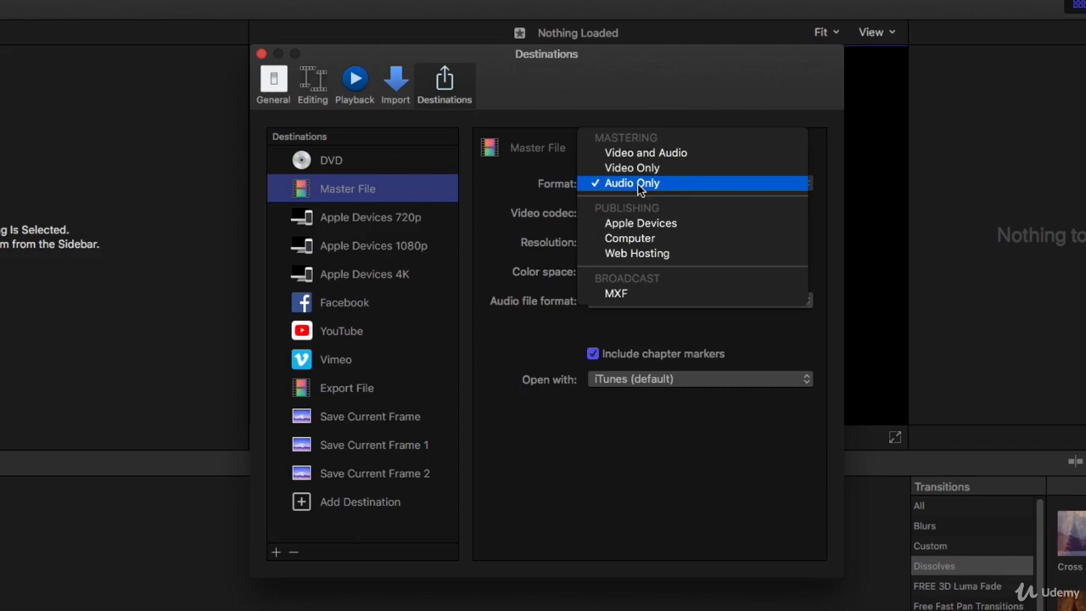
left_click(639, 188)
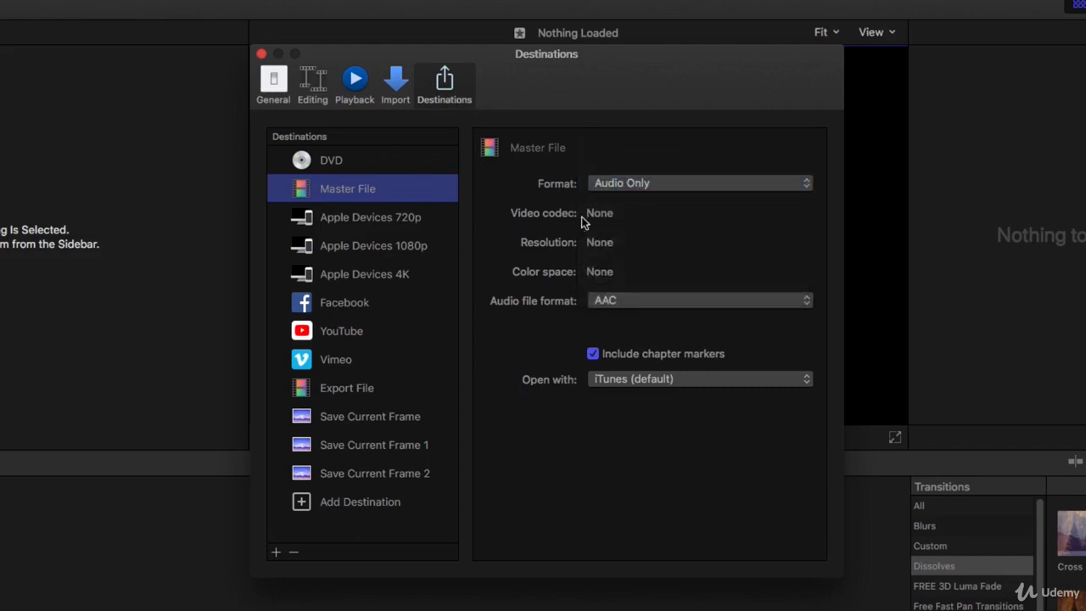
left_click(622, 185)
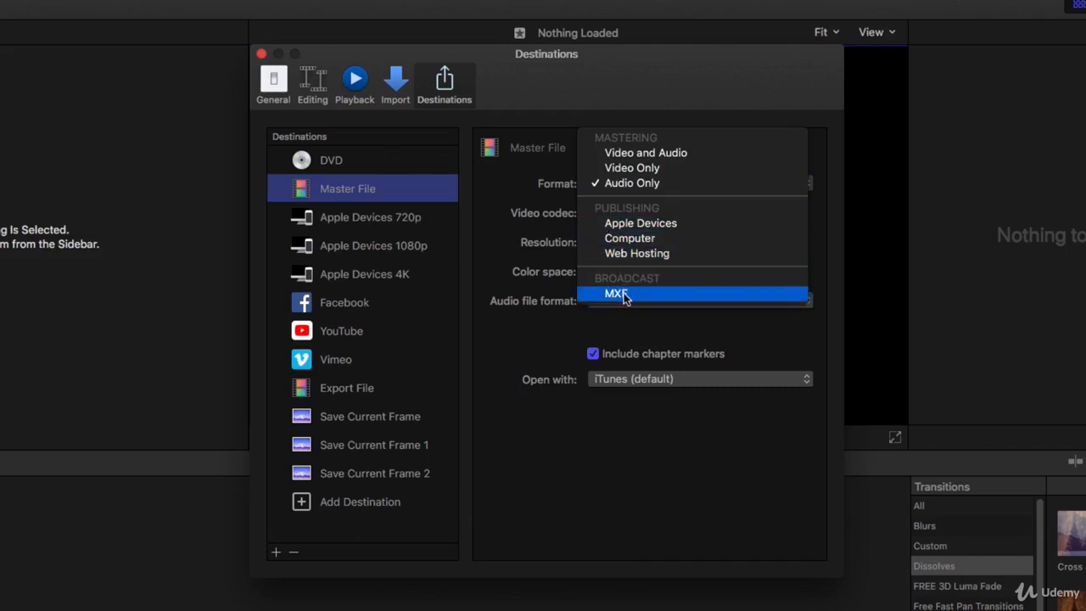
left_click(542, 204)
left_click(591, 200)
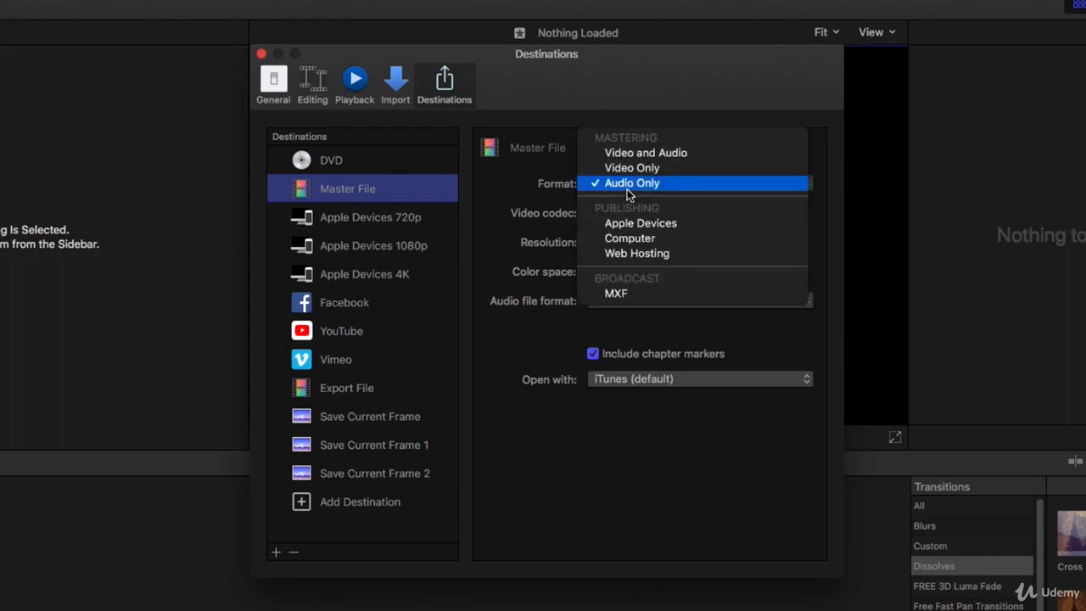
left_click(633, 157)
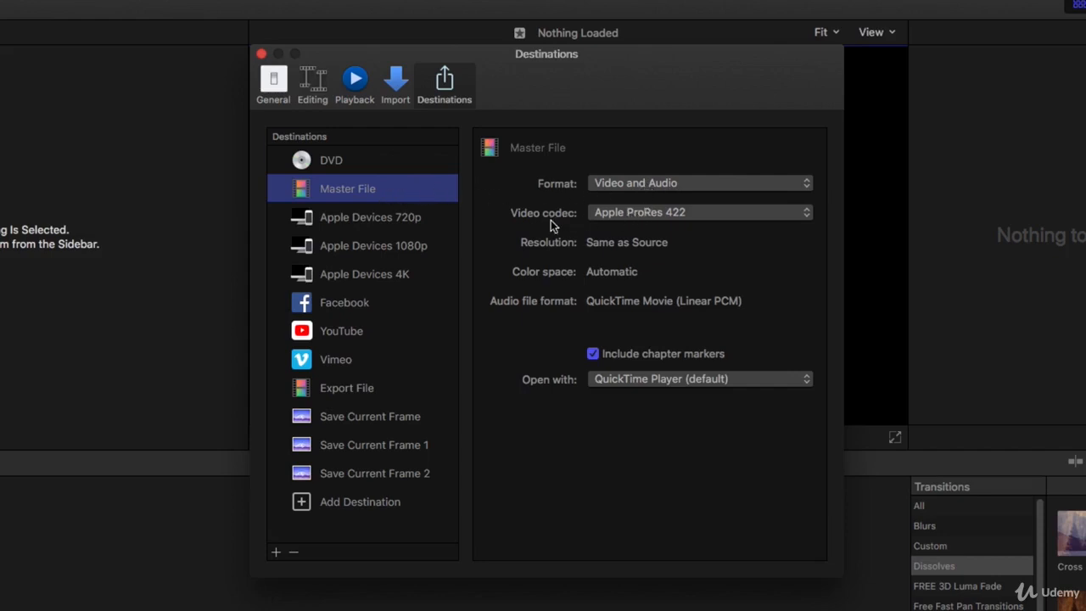
Review the video codec options of the Master File destination, keeping Apple ProRes 422
left_click(617, 218)
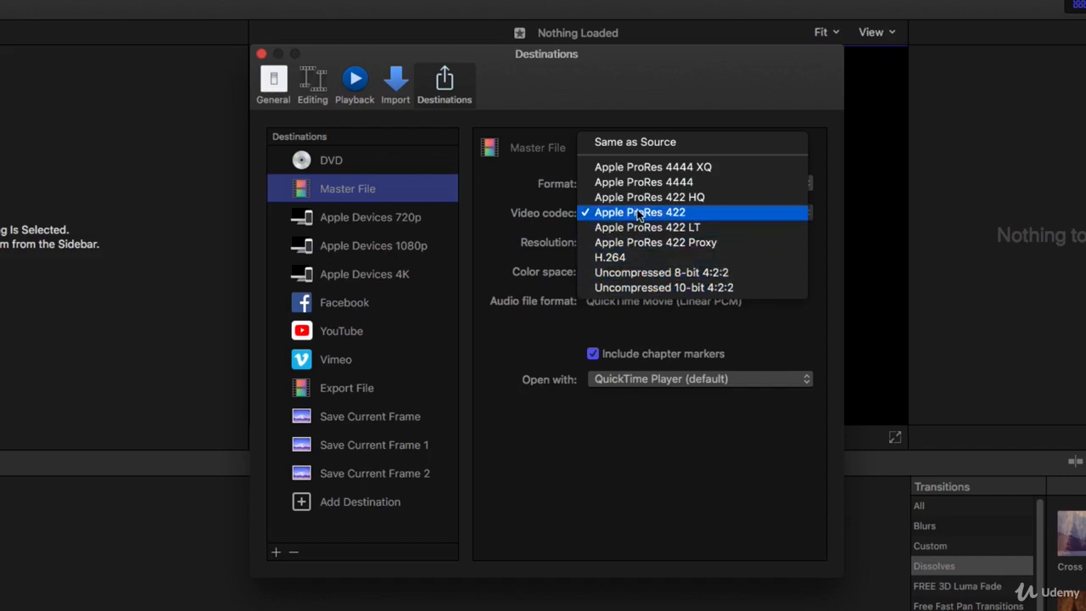
left_click(692, 212)
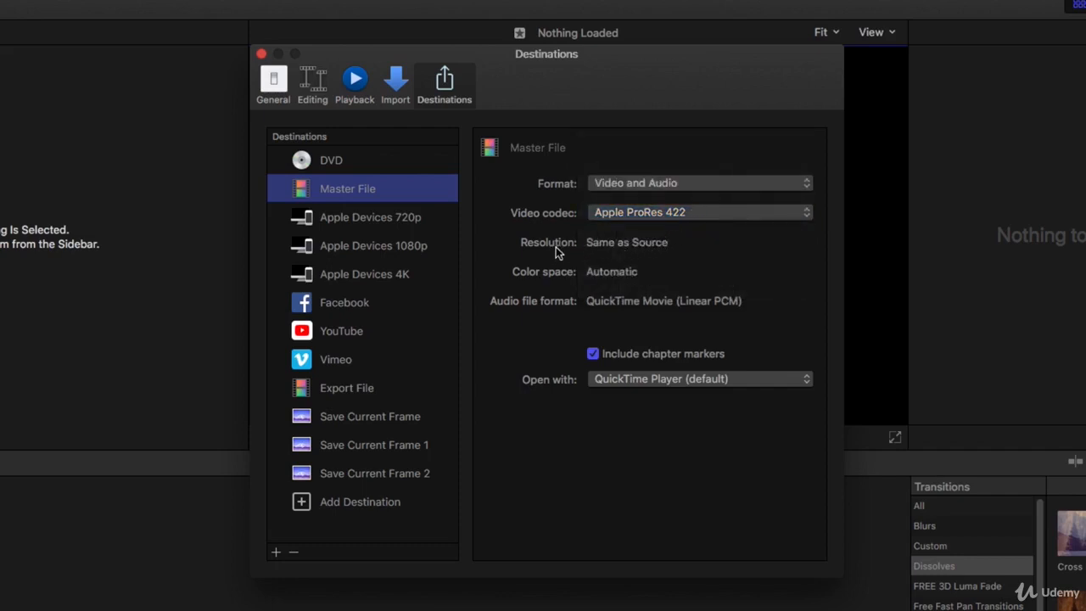
left_click(612, 246)
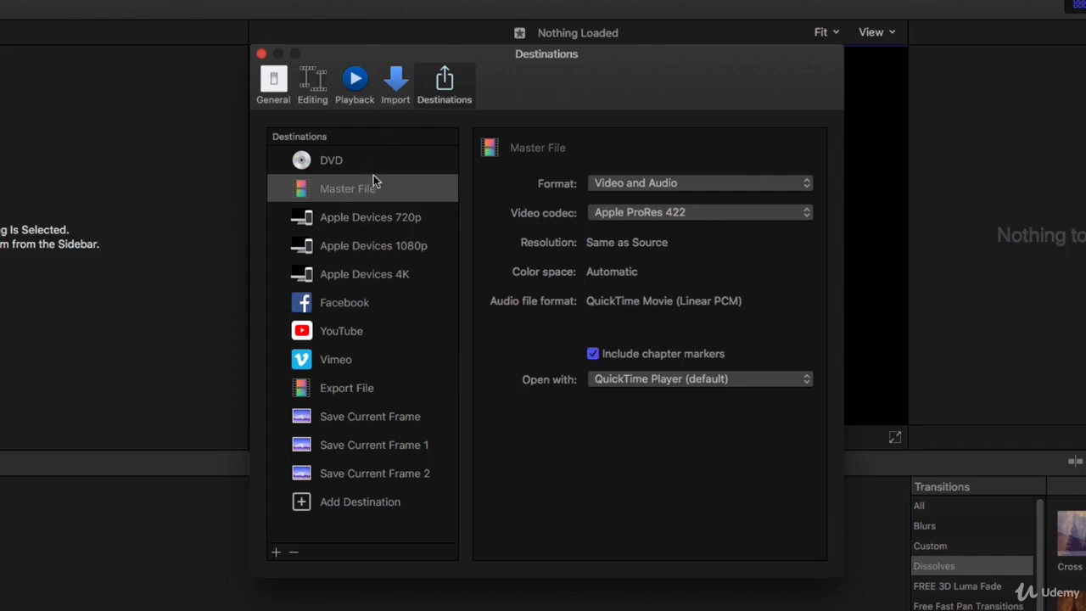
Compare the settings of the Export File destination with those of the Master File destination
left_click(382, 416)
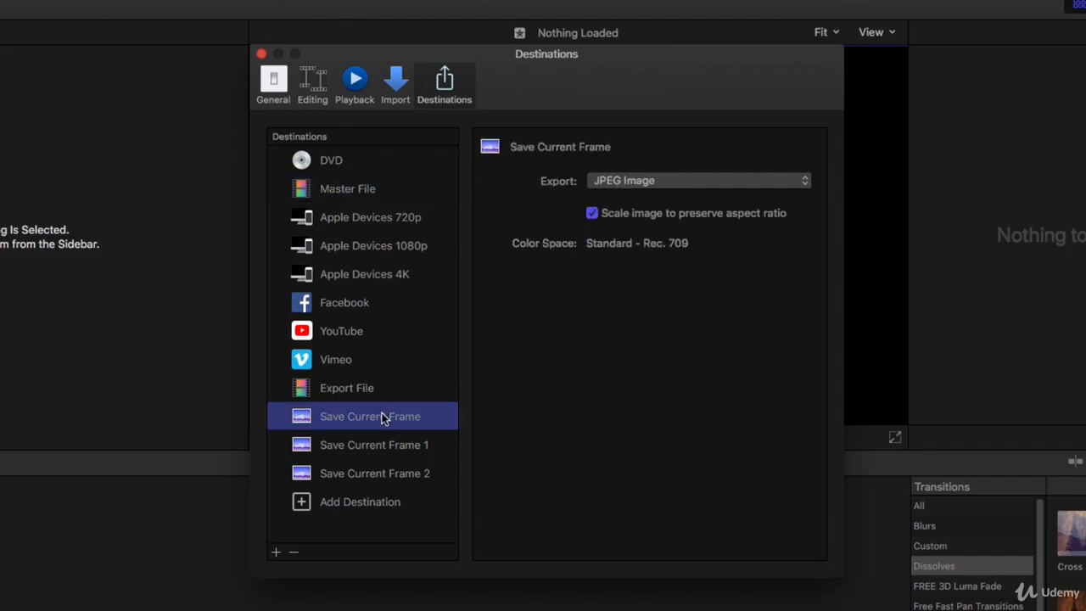
left_click(385, 395)
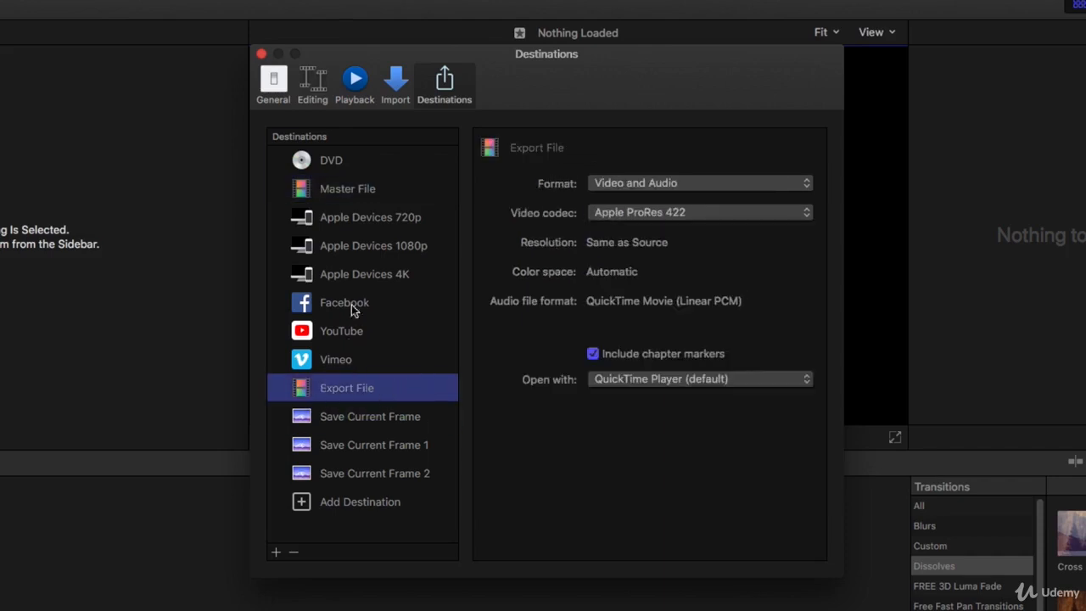
left_click(348, 190)
left_click(376, 389)
Review the image formats available for the Save Current Frame destination, keeping JPEG Image
left_click(390, 415)
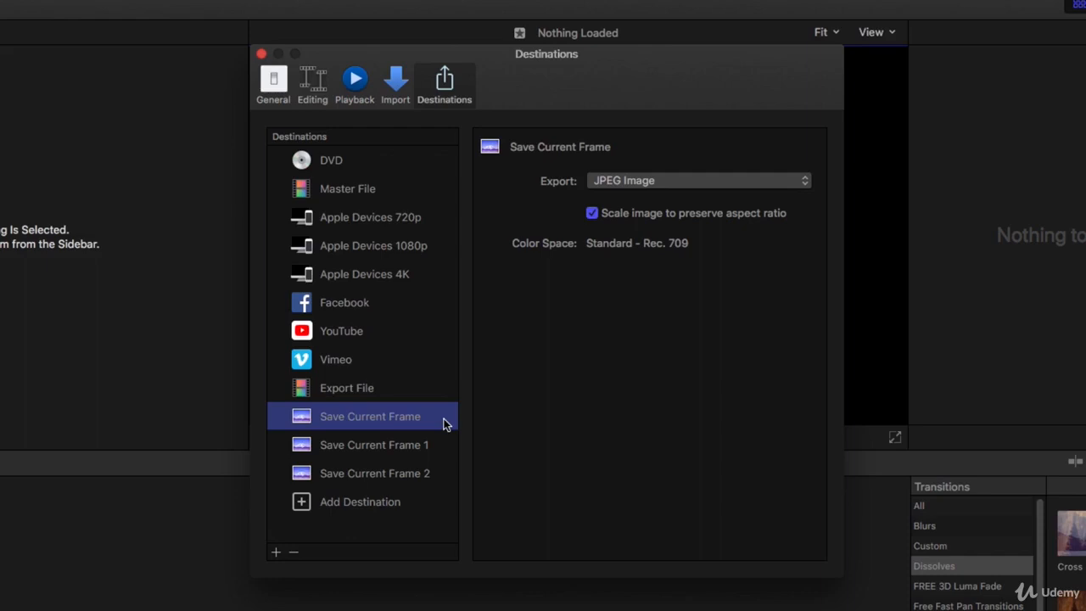
left_click(600, 183)
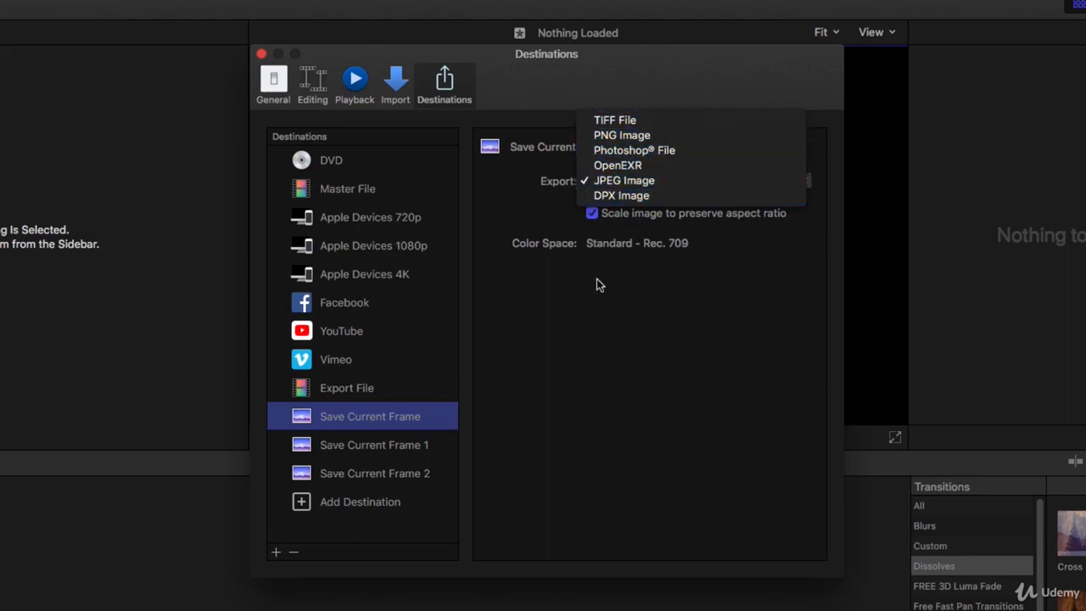
left_click(583, 312)
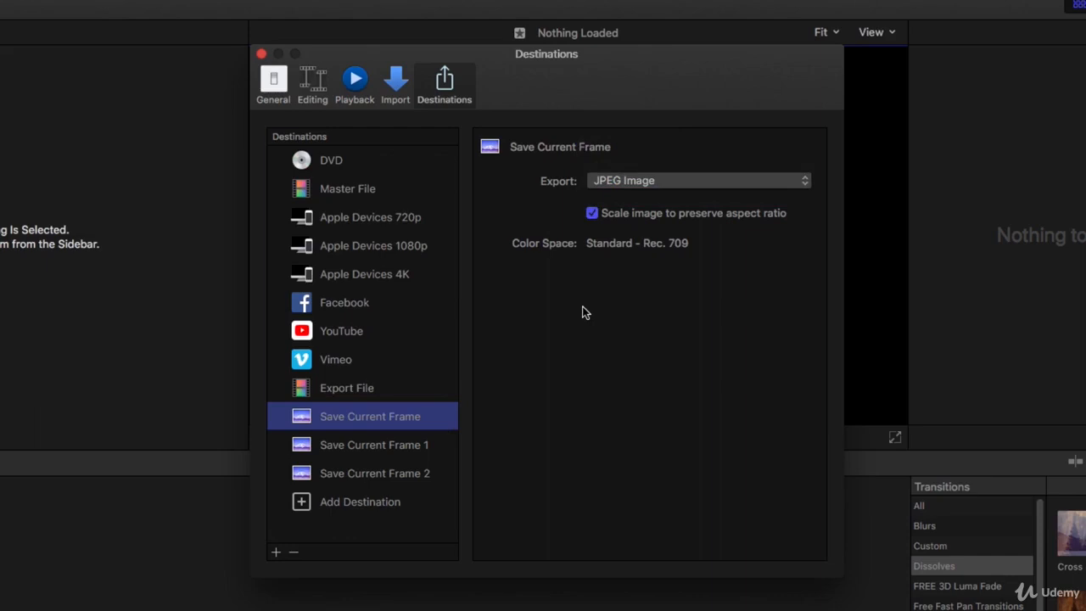